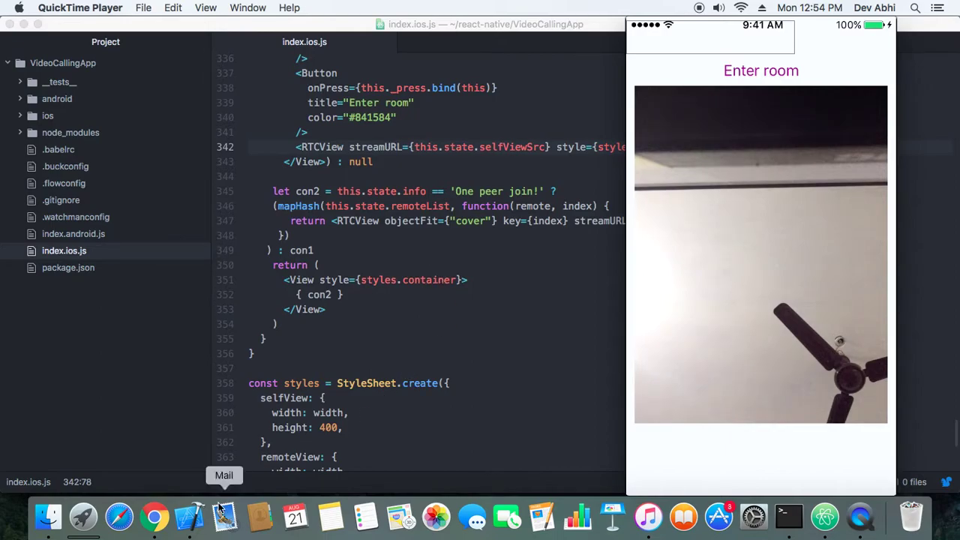
# Switch to Chrome to show the nobrok.com React Native Video Calling App tutorial series
pyautogui.click(155, 516)
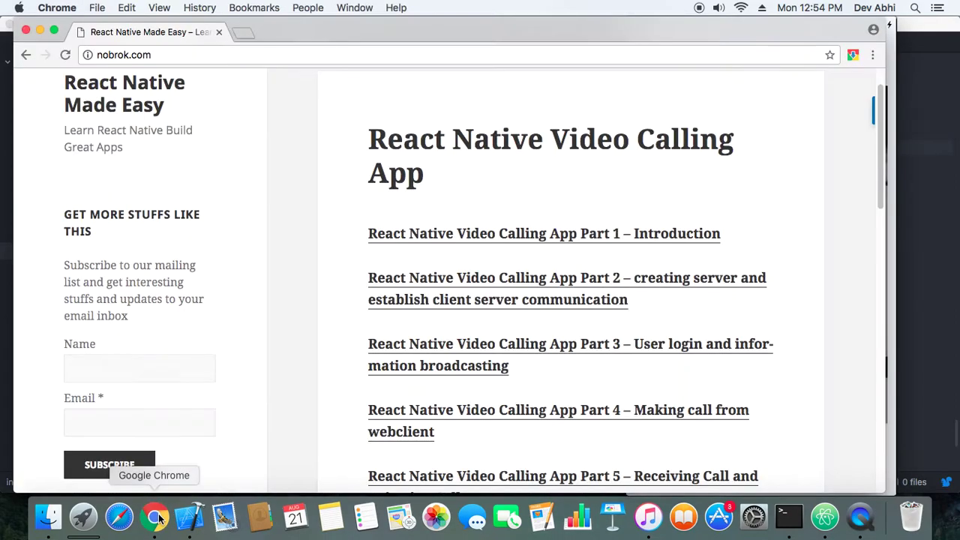
pyautogui.scroll(-5, 560, 361)
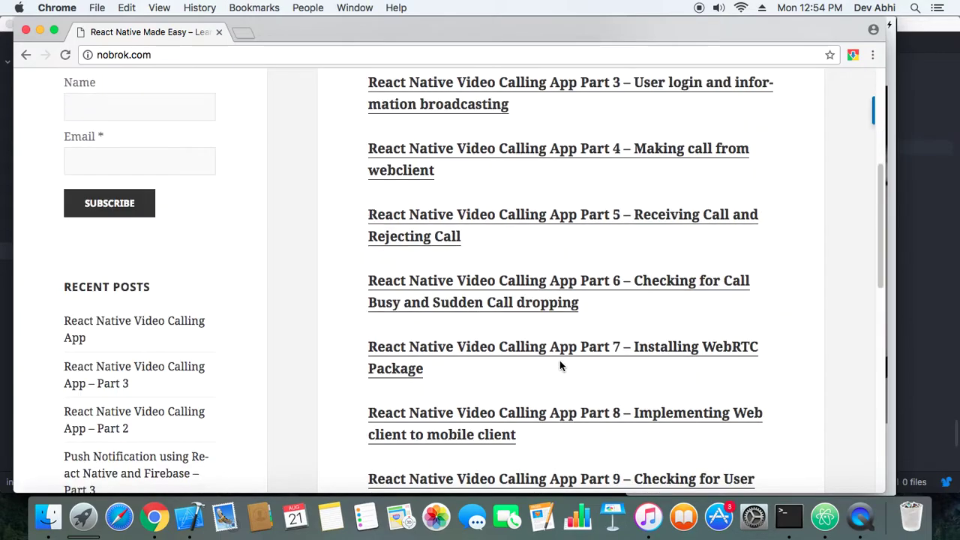
pyautogui.scroll(-5, 562, 385)
pyautogui.scroll(10, 559, 363)
pyautogui.scroll(5, 555, 352)
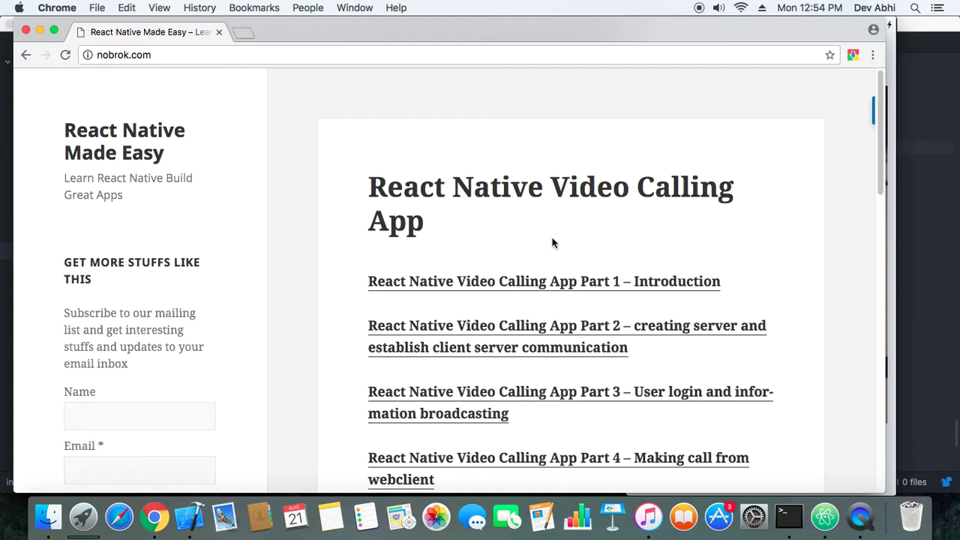
pyautogui.scroll(-3, 606, 269)
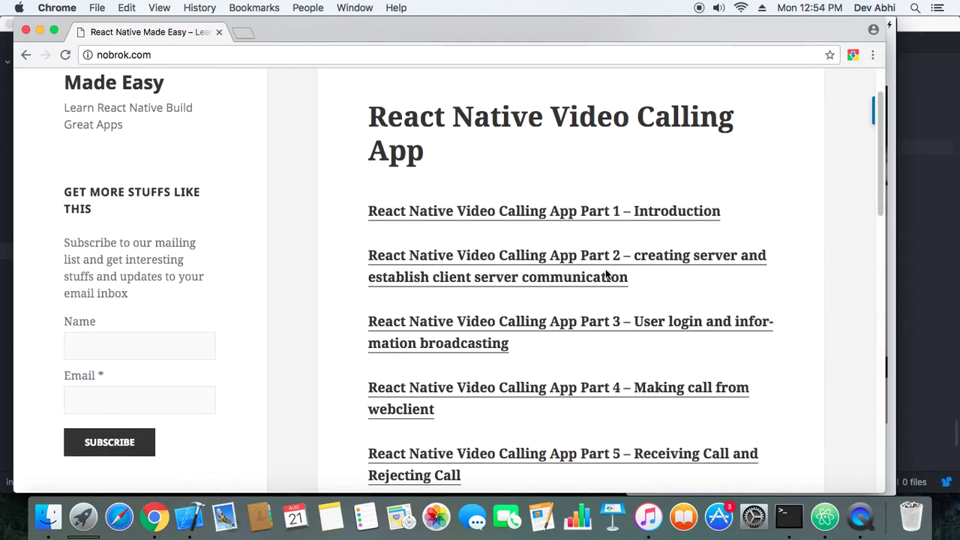
pyautogui.scroll(1, 606, 274)
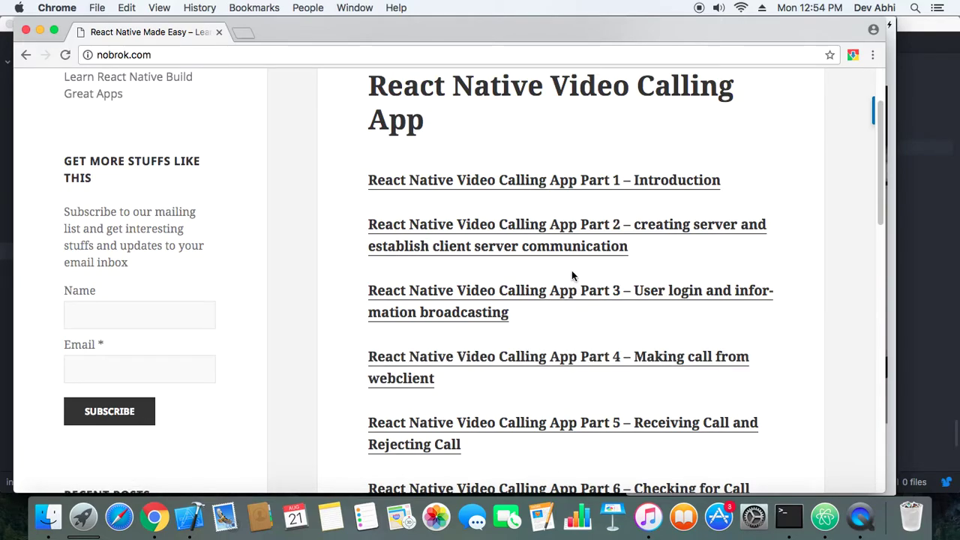
pyautogui.scroll(-3, 578, 315)
pyautogui.scroll(-8, 583, 411)
pyautogui.scroll(10, 583, 411)
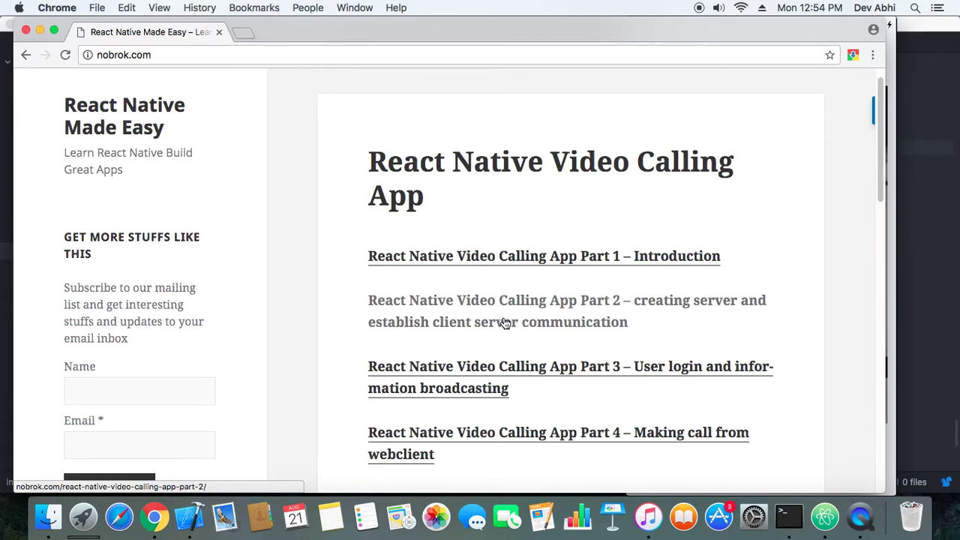
pyautogui.scroll(-4, 233, 353)
pyautogui.scroll(5, 224, 338)
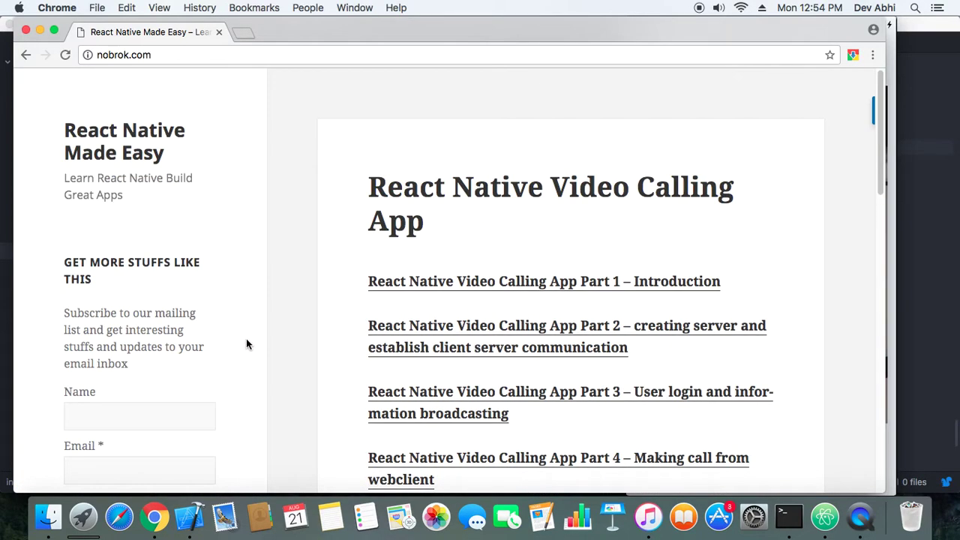